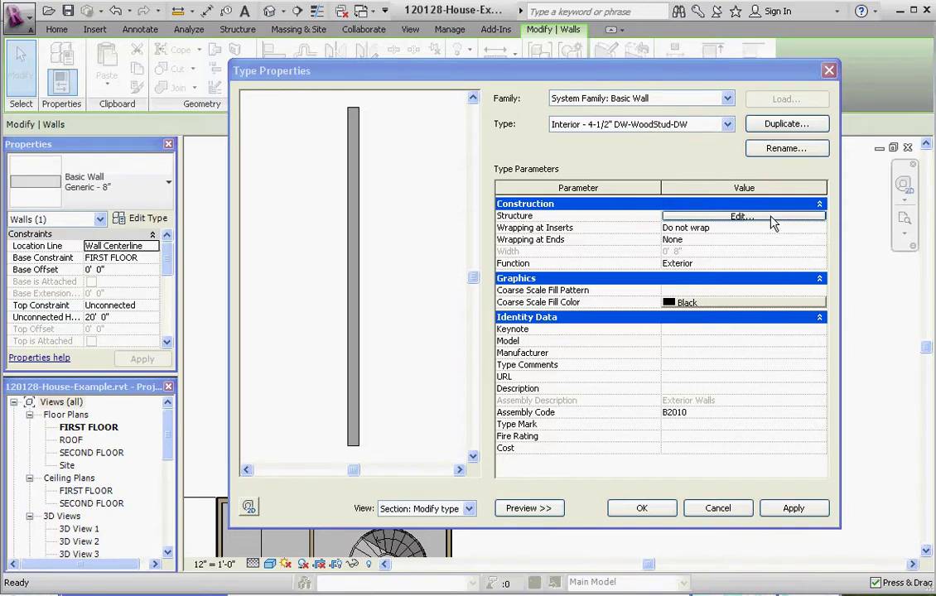
Step: Zoom into the section preview of the Interior - 4-1/2" DW-WoodStud-DW wall type
{"action": "left_click", "coordinate": [354, 456]}
{"action": "scroll", "coordinate": [343, 453], "scroll_direction": "up", "scroll_amount": 3}
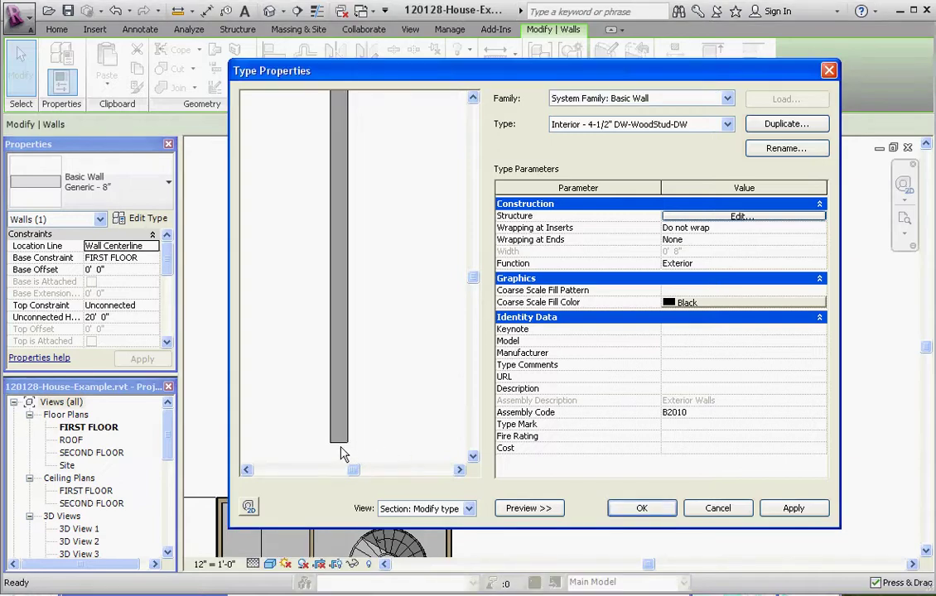
{"action": "scroll", "coordinate": [330, 452], "scroll_direction": "up", "scroll_amount": 4}
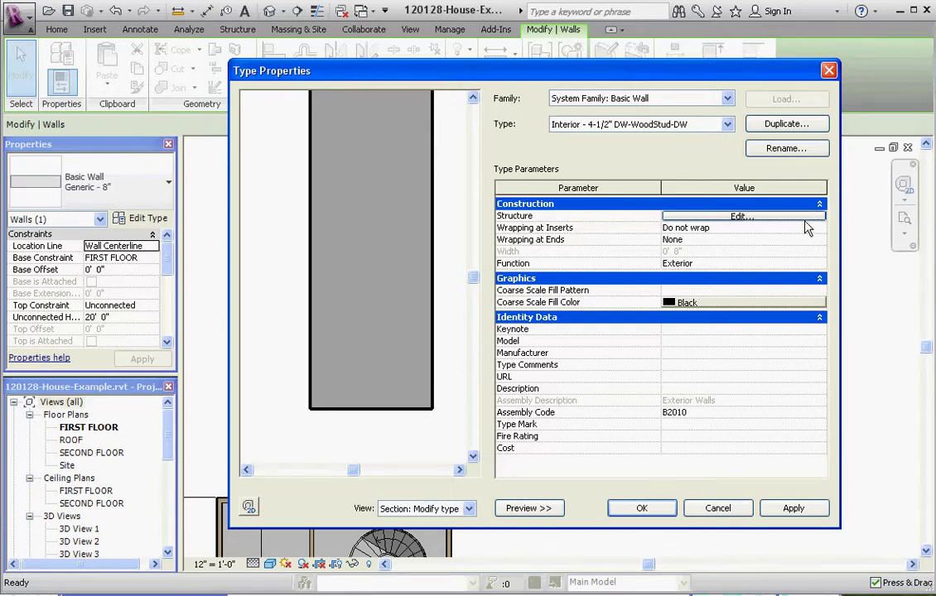
Step: Set the Structure [1] layer to Wood - Dimensional Lumber, 3 1/2" thick
{"action": "left_click", "coordinate": [739, 216]}
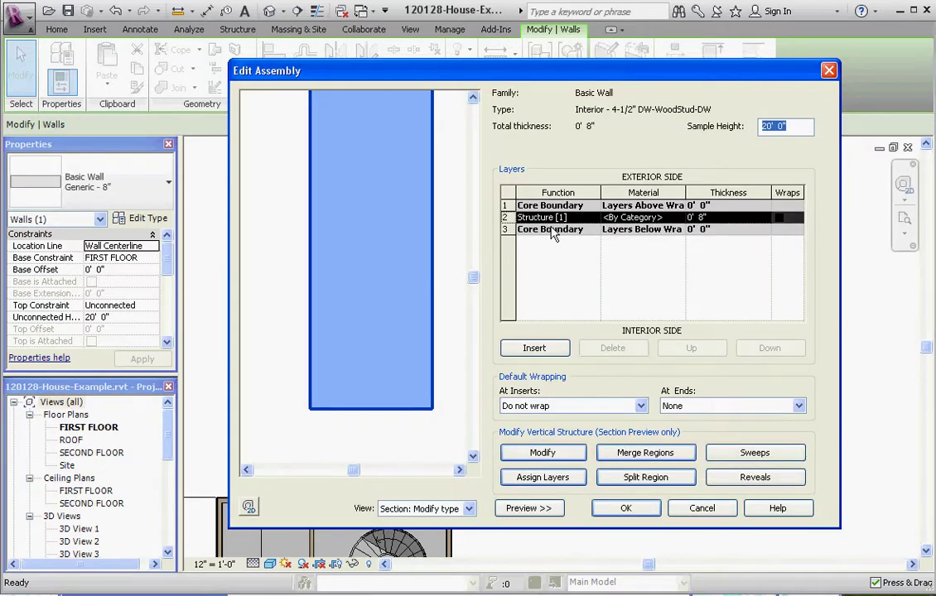
{"action": "left_click", "coordinate": [613, 217]}
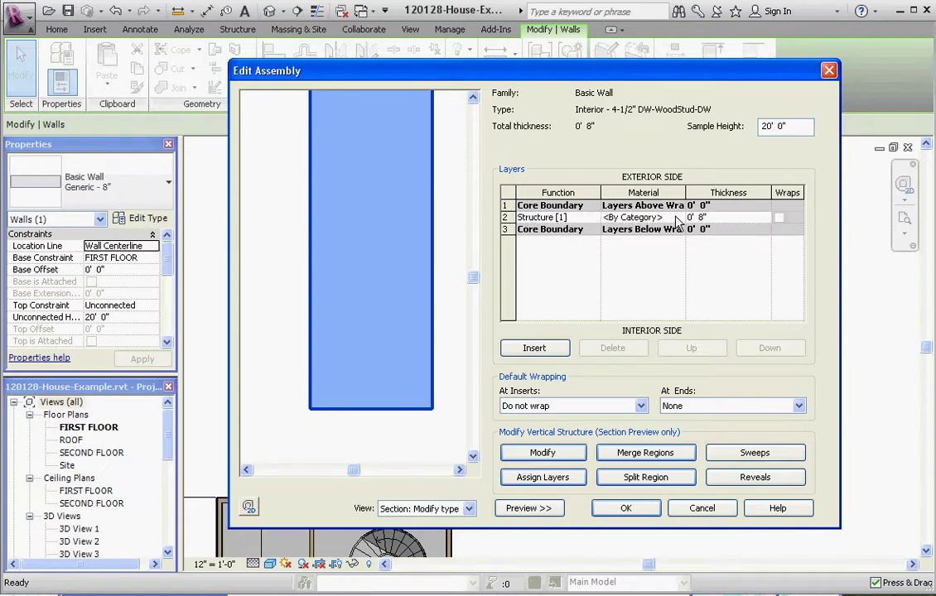
{"action": "left_click", "coordinate": [675, 217]}
{"action": "left_click_drag", "start_coordinate": [324, 241], "coordinate": [315, 521]}
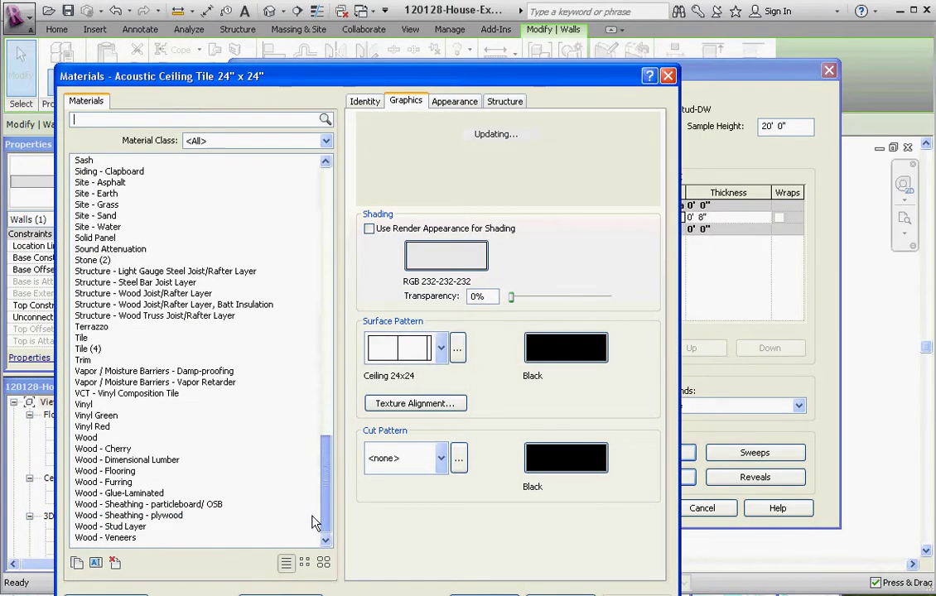
{"action": "left_click", "coordinate": [124, 460]}
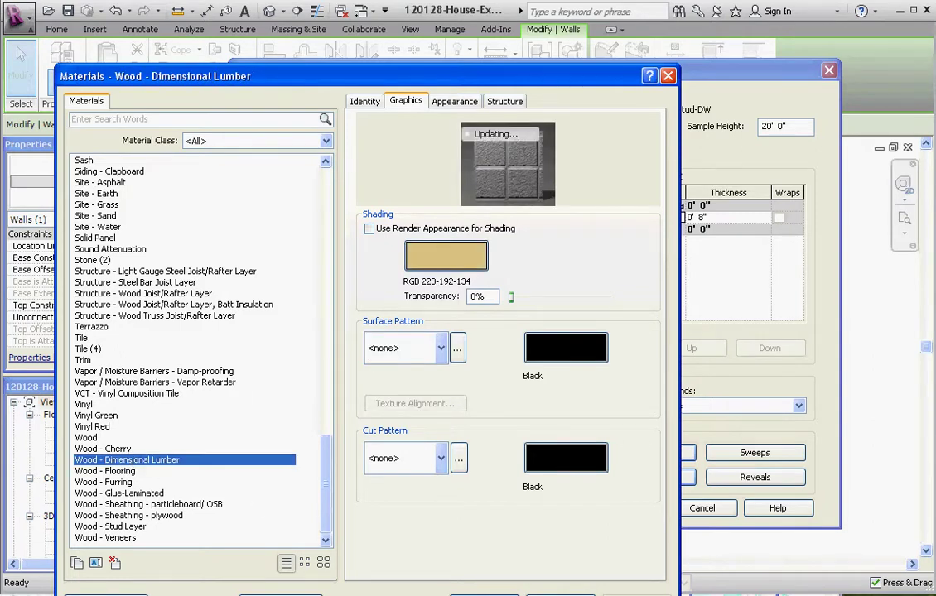
{"action": "key", "text": "Return"}
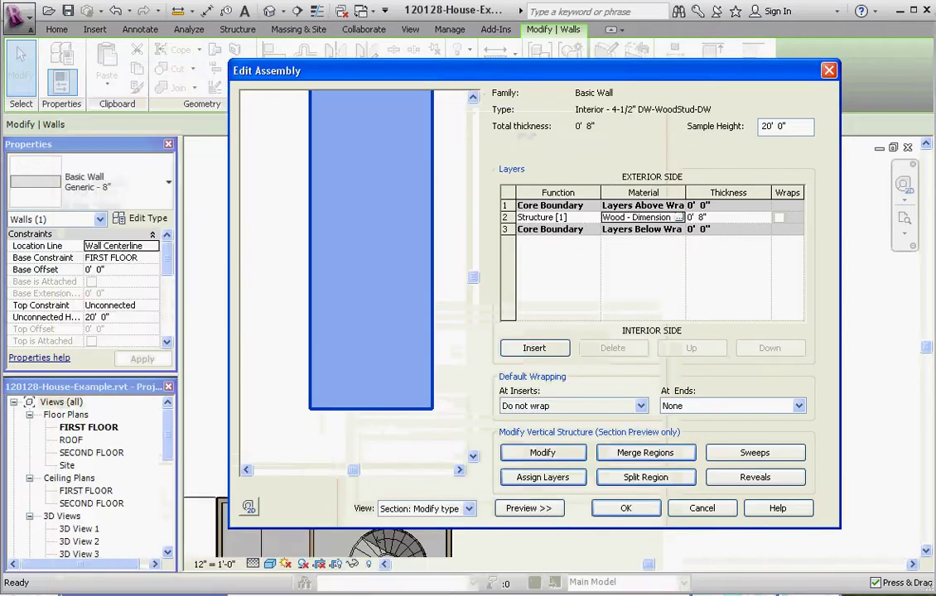
{"action": "key", "text": "Tab"}
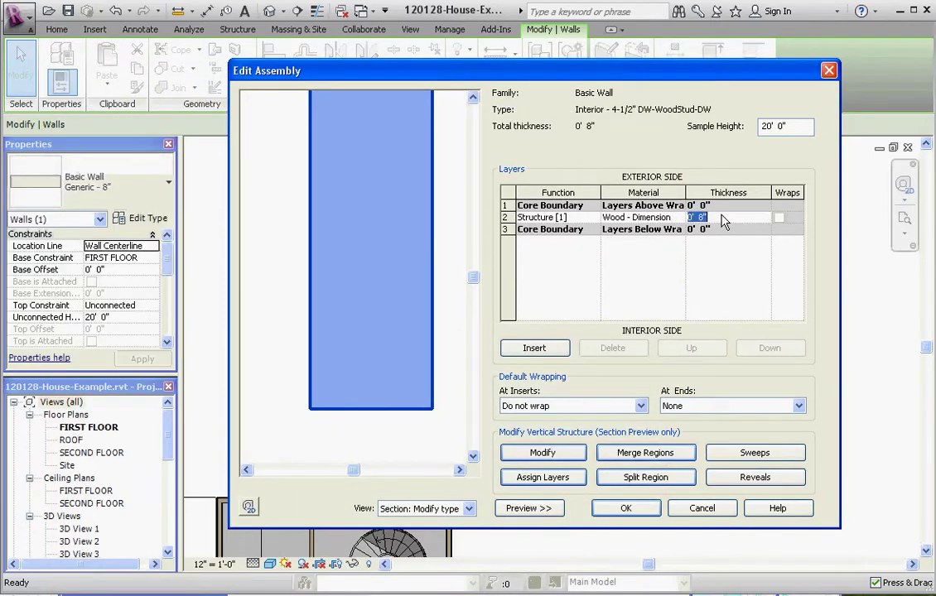
{"action": "type", "text": "3.5\""}
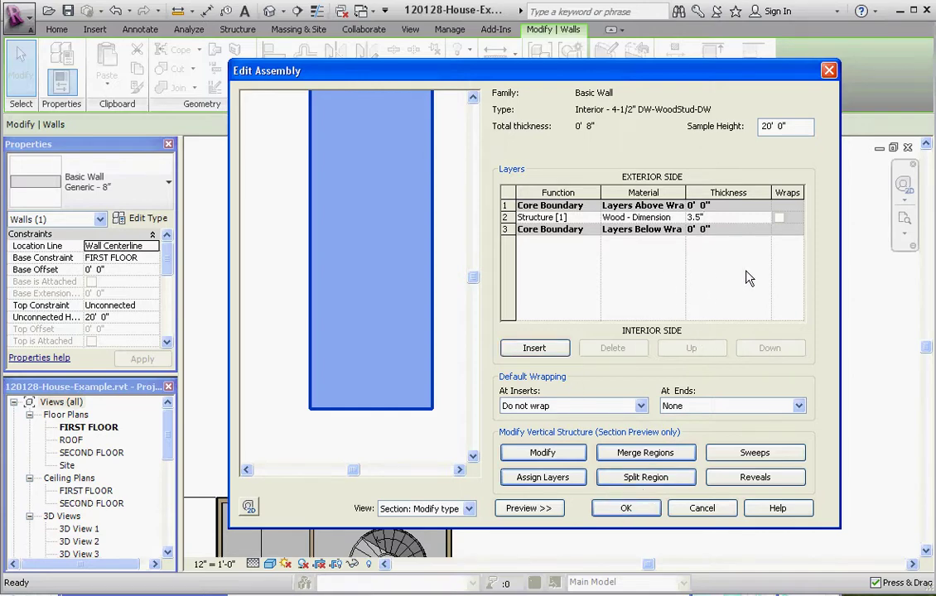
{"action": "left_click", "coordinate": [642, 263]}
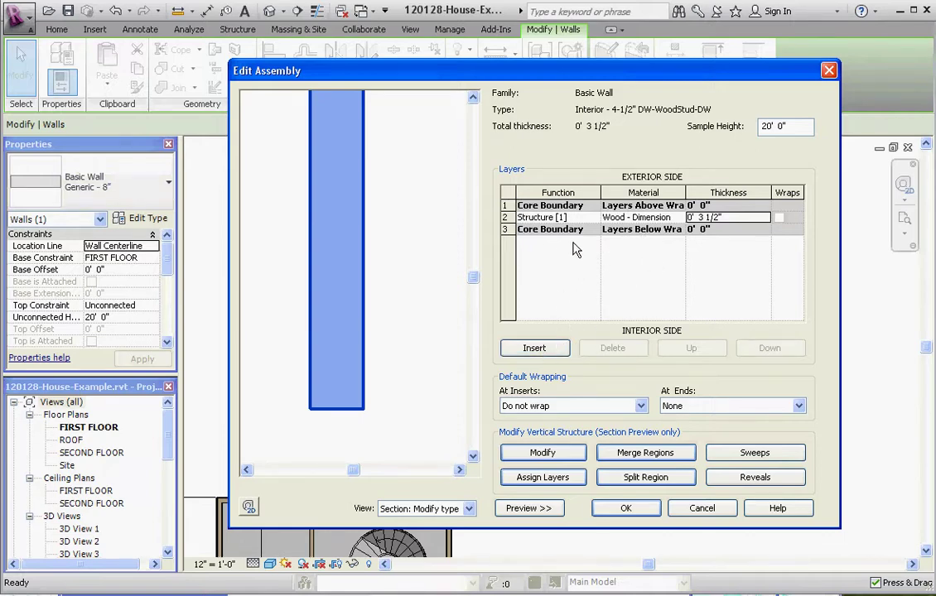
Step: Insert a new layer above the core boundary with function Finish 1 [4]
{"action": "left_click", "coordinate": [534, 348]}
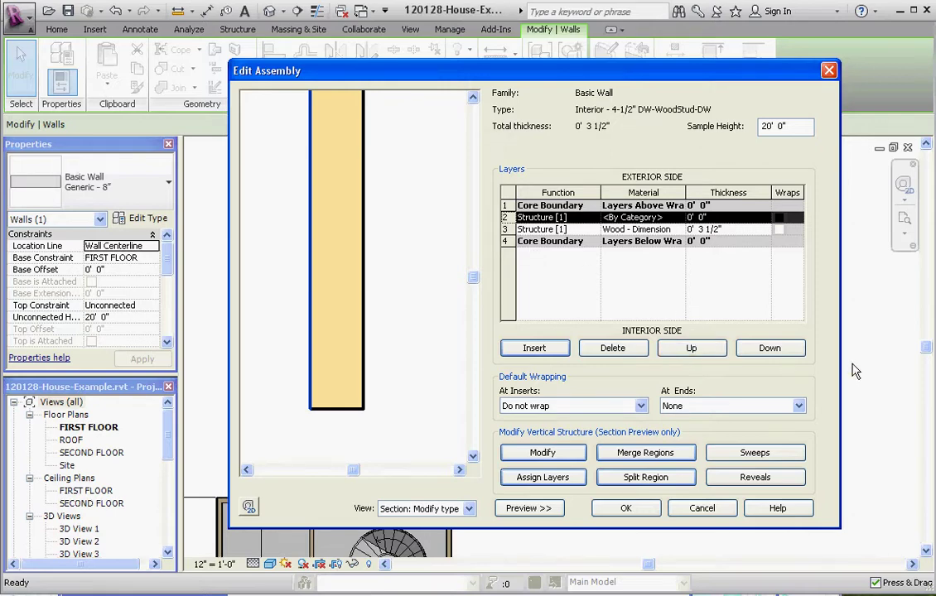
{"action": "left_click", "coordinate": [688, 349]}
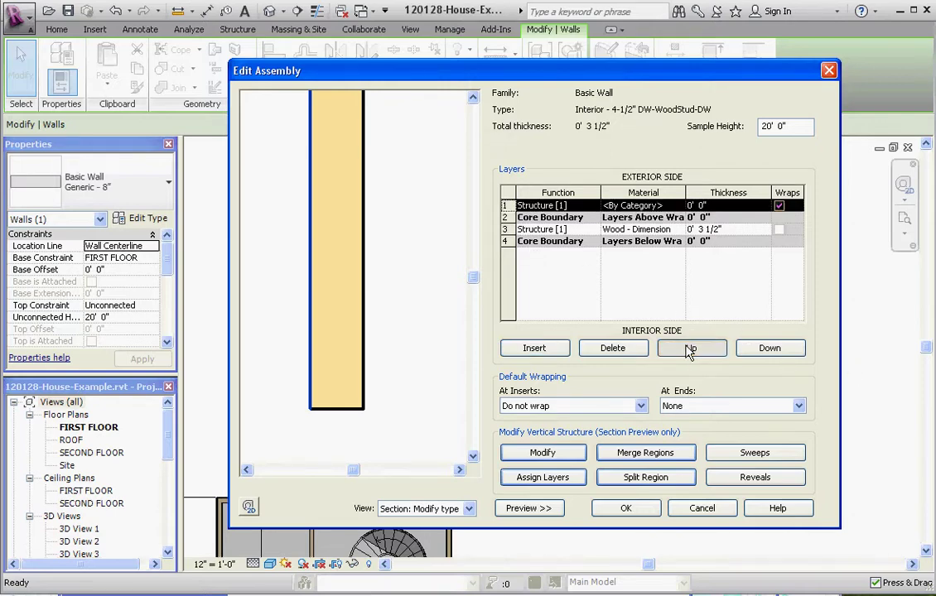
{"action": "left_click", "coordinate": [592, 207]}
{"action": "left_click", "coordinate": [593, 209]}
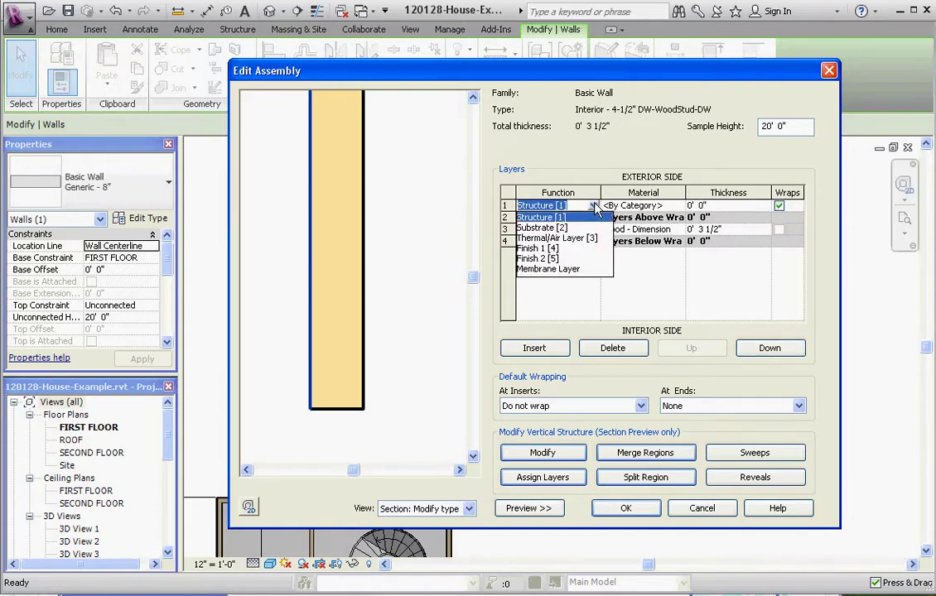
{"action": "left_click", "coordinate": [557, 247]}
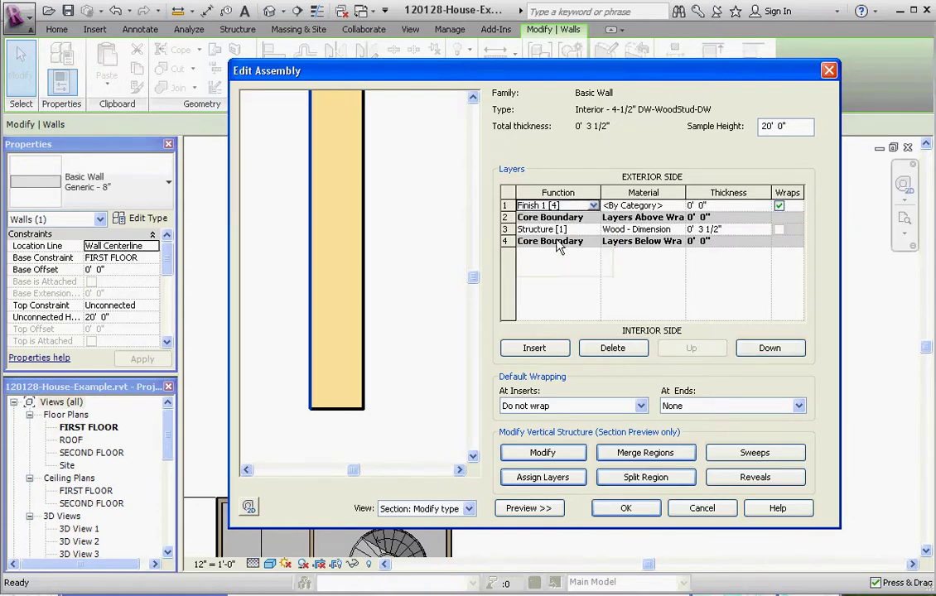
Step: Assign Gypsum Wall Board as the new finish layer's material
{"action": "left_click", "coordinate": [679, 206]}
{"action": "left_click", "coordinate": [678, 205]}
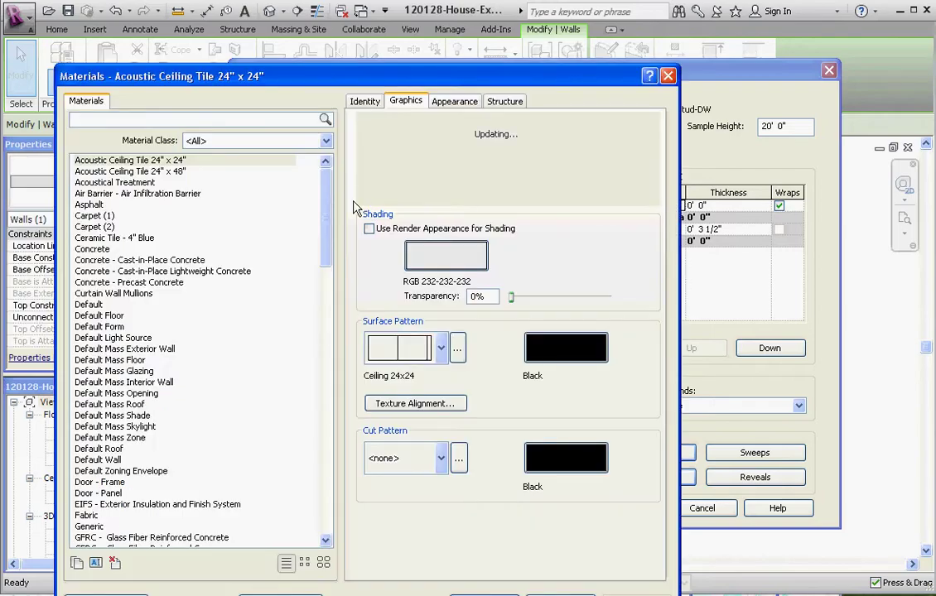
{"action": "left_click_drag", "start_coordinate": [328, 213], "coordinate": [328, 219]}
{"action": "scroll", "coordinate": [303, 230], "scroll_direction": "down", "scroll_amount": 12}
{"action": "scroll", "coordinate": [299, 256], "scroll_direction": "up", "scroll_amount": 3}
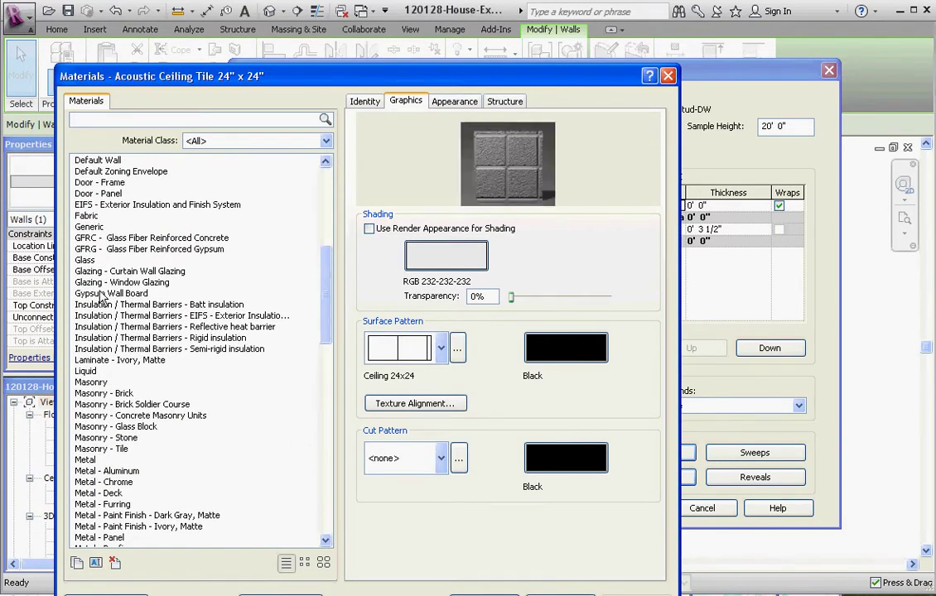
{"action": "left_click", "coordinate": [101, 294]}
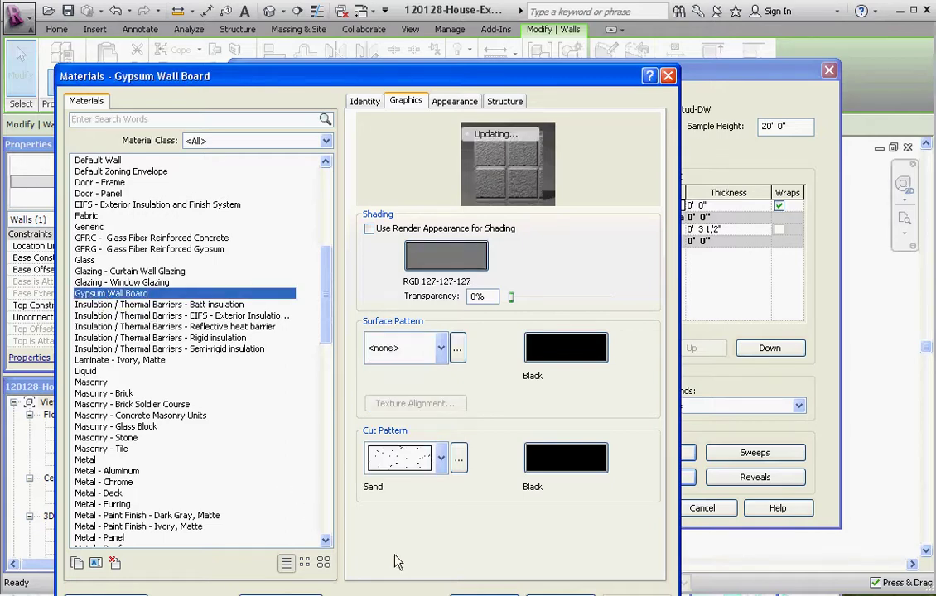
{"action": "left_click", "coordinate": [491, 593]}
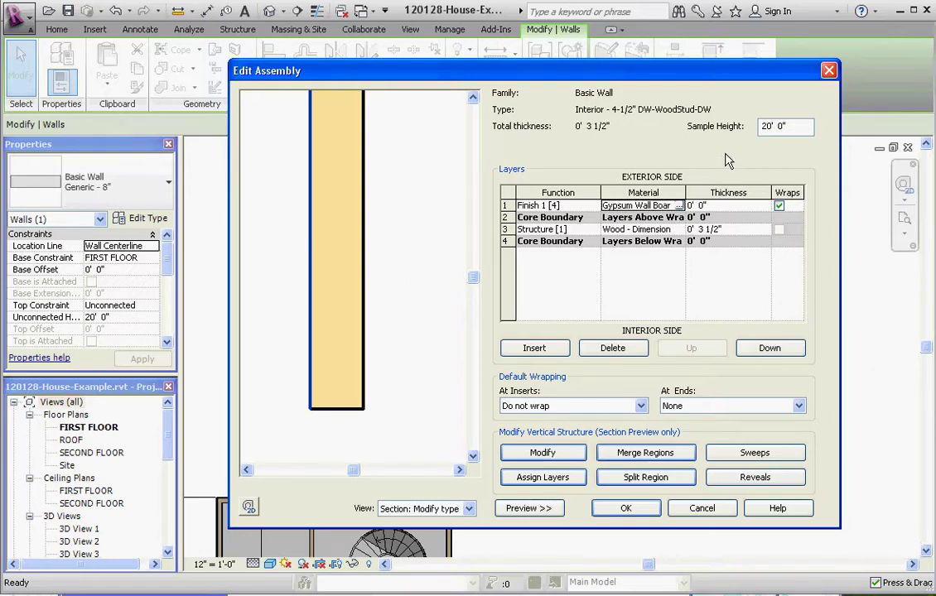
Step: Make the exterior finish layer 1/2" thick, bringing the total to 4"
{"action": "left_click", "coordinate": [723, 206]}
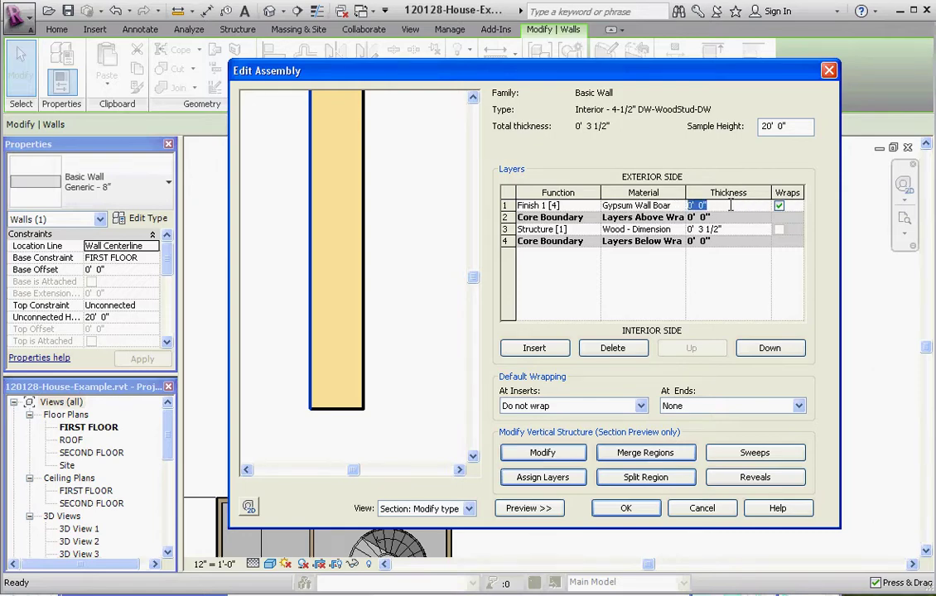
{"action": "type", "text": ".5"}
{"action": "type", "text": "\""}
{"action": "left_click", "coordinate": [645, 225]}
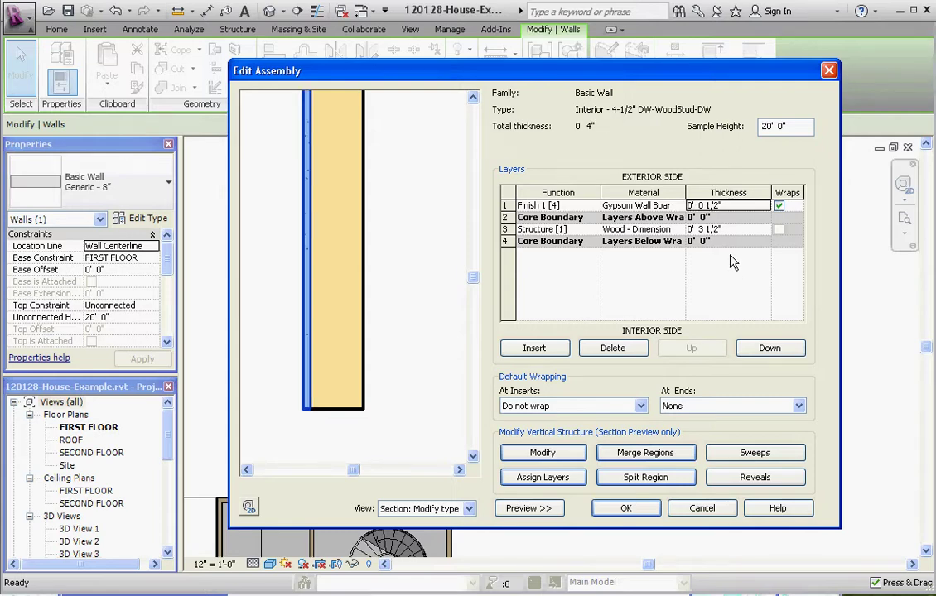
Step: Insert another layer with function Finish 1 [4]
{"action": "left_click", "coordinate": [534, 348]}
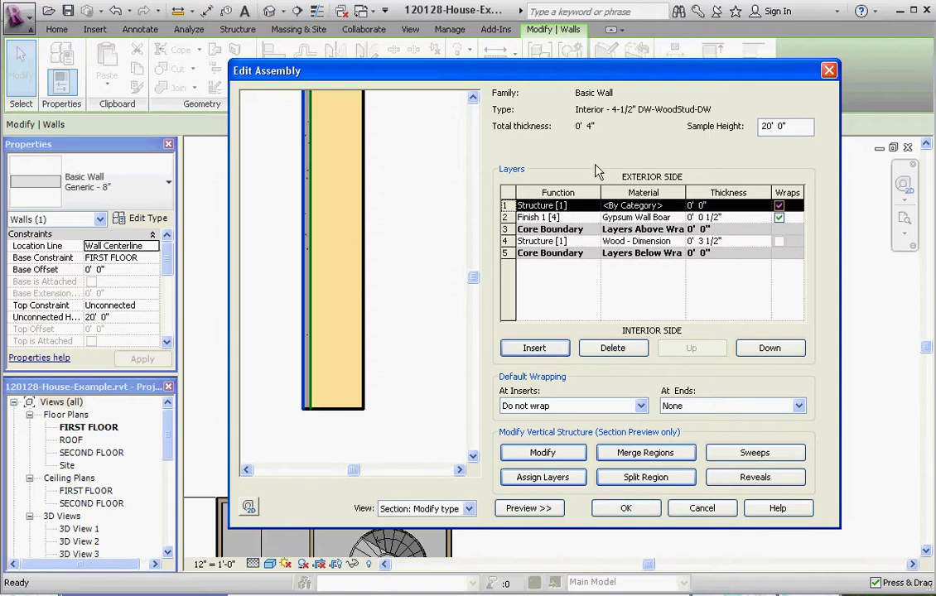
{"action": "left_click", "coordinate": [534, 206]}
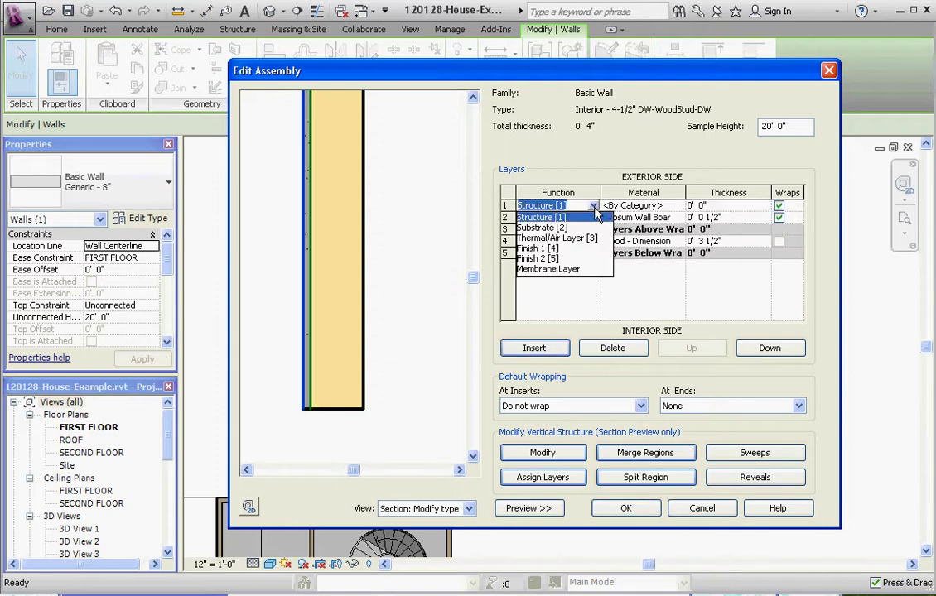
{"action": "left_click", "coordinate": [546, 250]}
Step: Give layer 1 Gypsum Wall Board material and a 1/2" thickness
{"action": "left_click", "coordinate": [675, 207]}
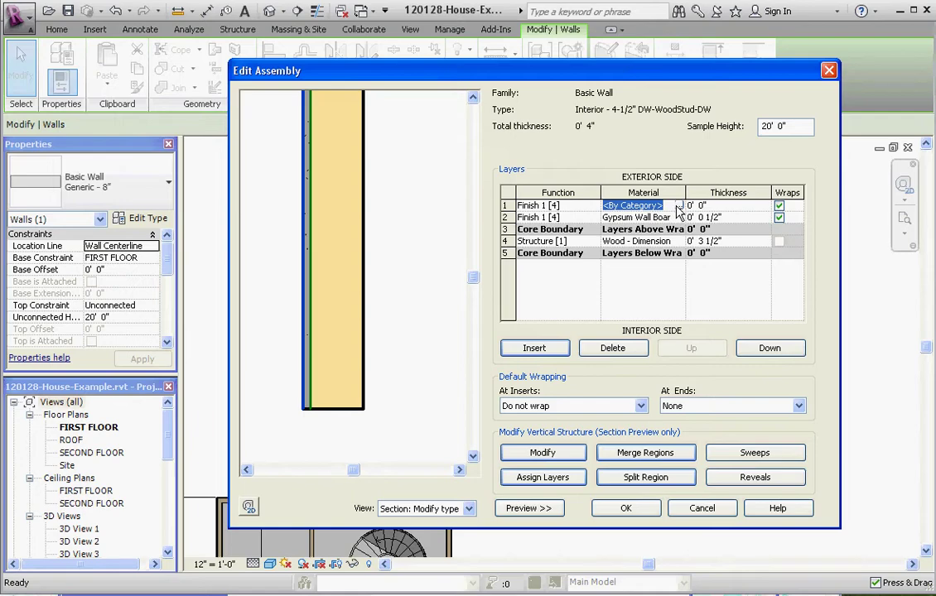
{"action": "left_click", "coordinate": [679, 206]}
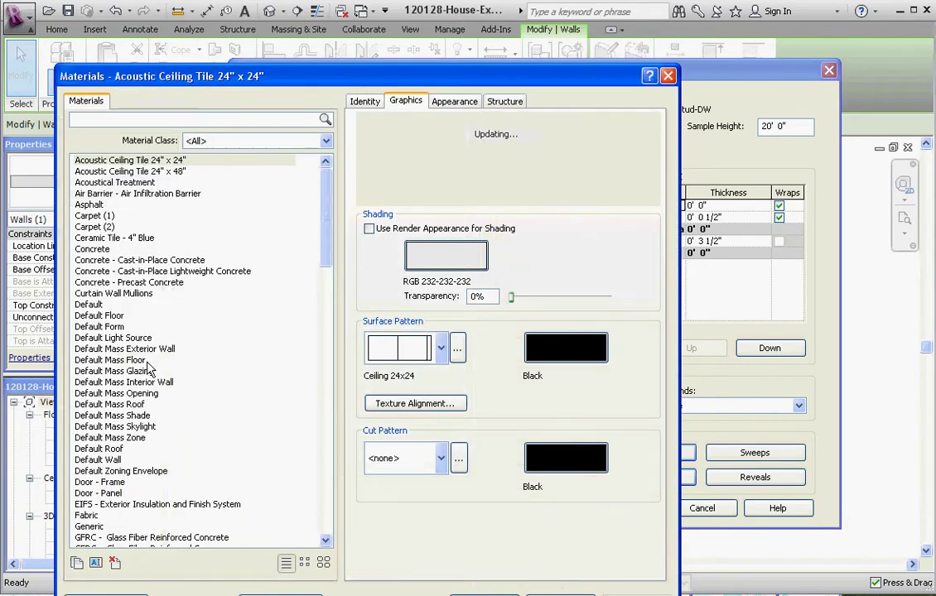
{"action": "left_click_drag", "start_coordinate": [326, 242], "coordinate": [330, 306]}
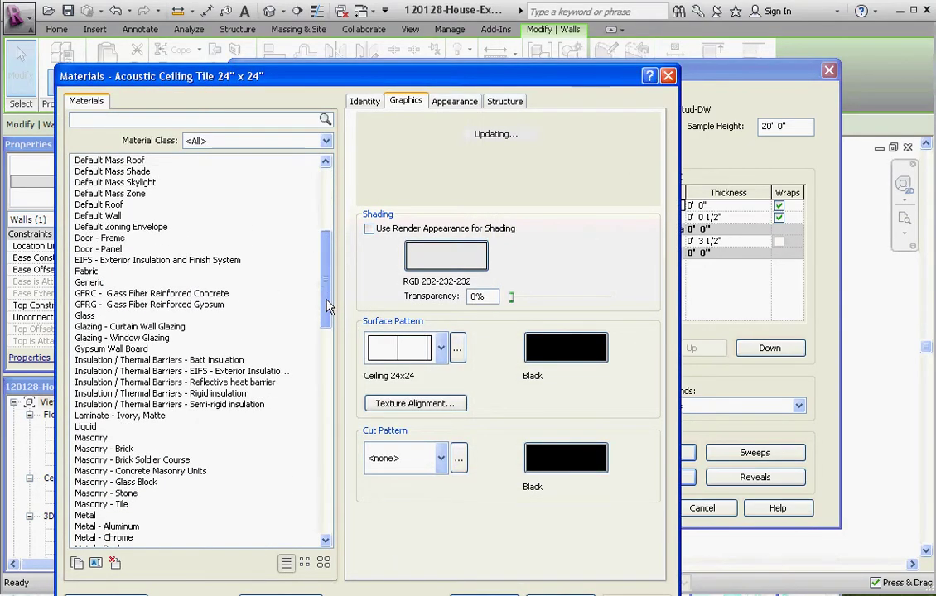
{"action": "scroll", "coordinate": [325, 273], "scroll_direction": "down", "scroll_amount": 1}
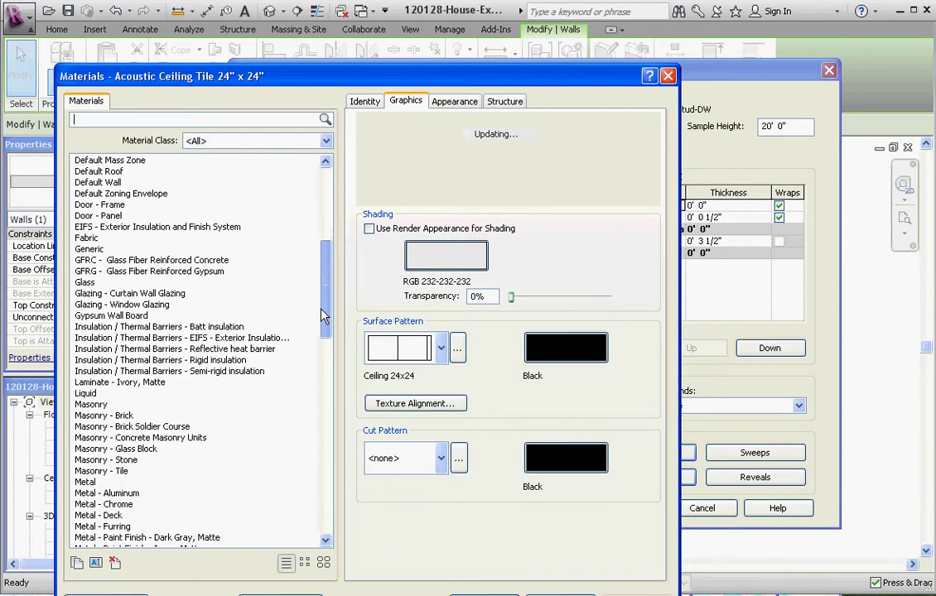
{"action": "left_click", "coordinate": [133, 317]}
{"action": "key", "text": "Return"}
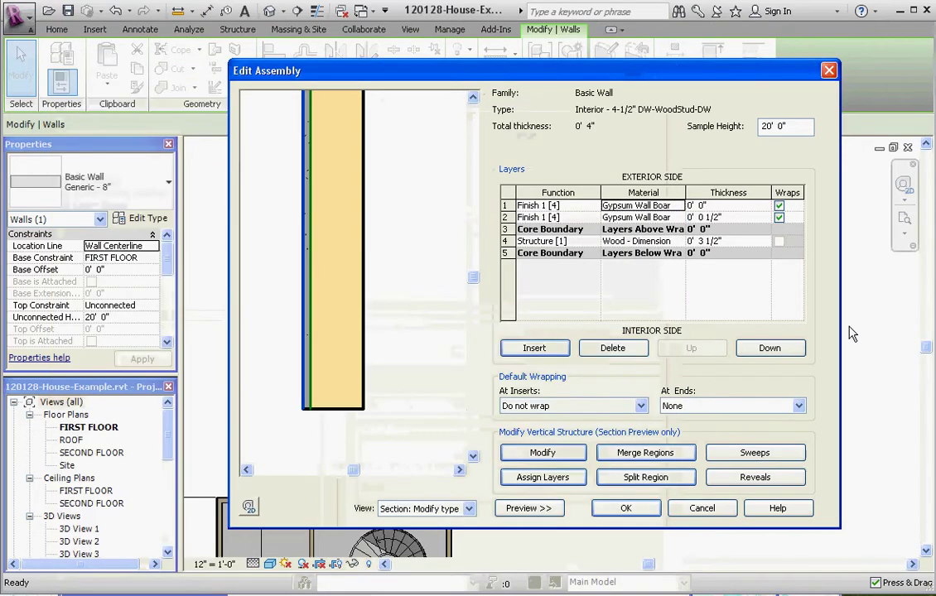
{"action": "left_click", "coordinate": [732, 206]}
{"action": "type", "text": ".5\""}
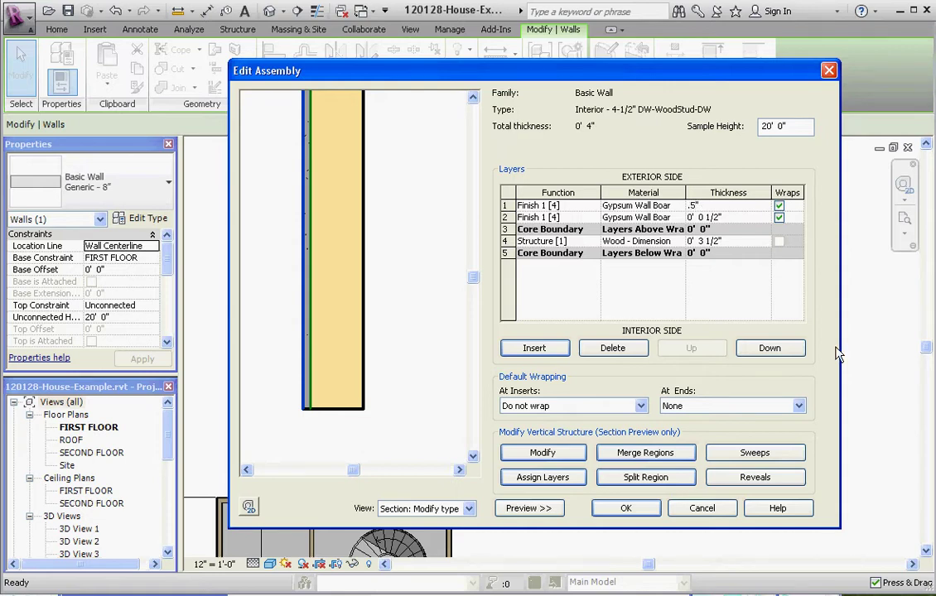
{"action": "left_click", "coordinate": [706, 272]}
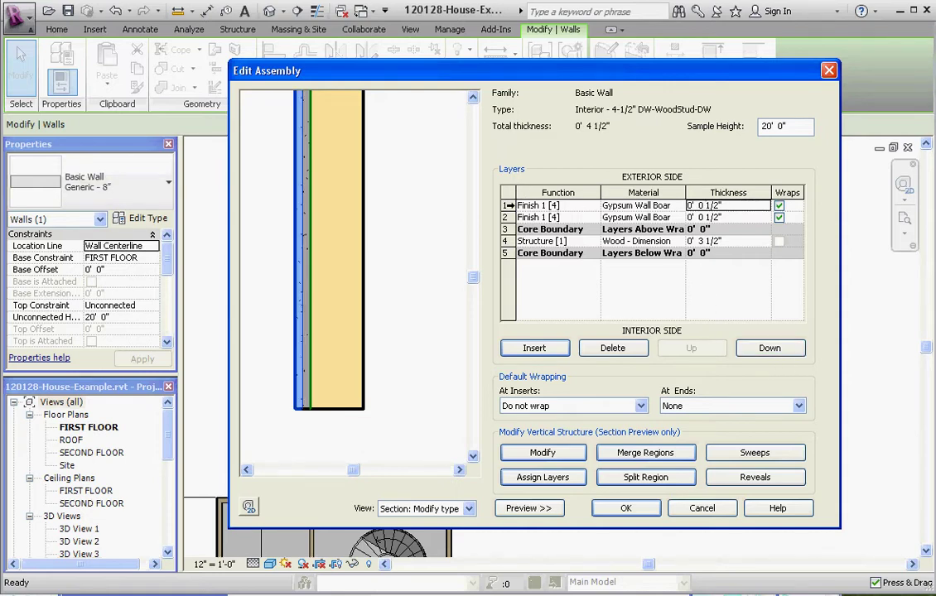
Step: Move the second gypsum finish layer below the core to the interior side
{"action": "left_click", "coordinate": [504, 218]}
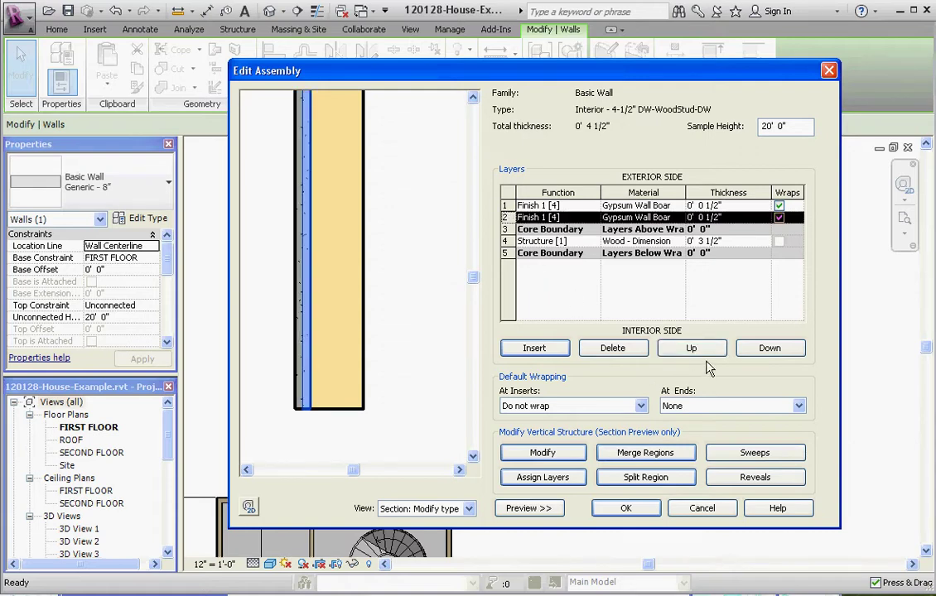
{"action": "left_click", "coordinate": [777, 352]}
{"action": "left_click", "coordinate": [777, 352]}
{"action": "left_click", "coordinate": [777, 351]}
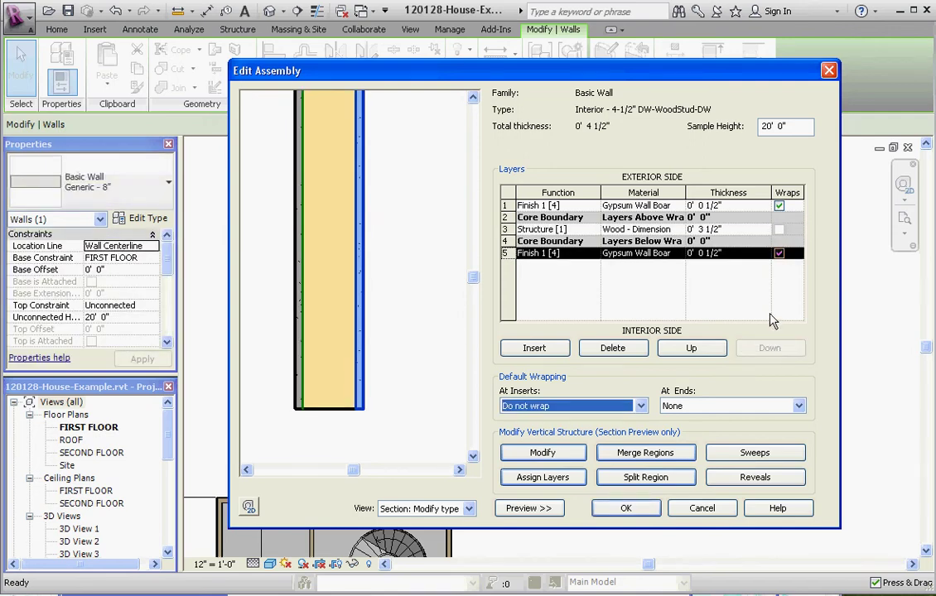
{"action": "left_click", "coordinate": [731, 296]}
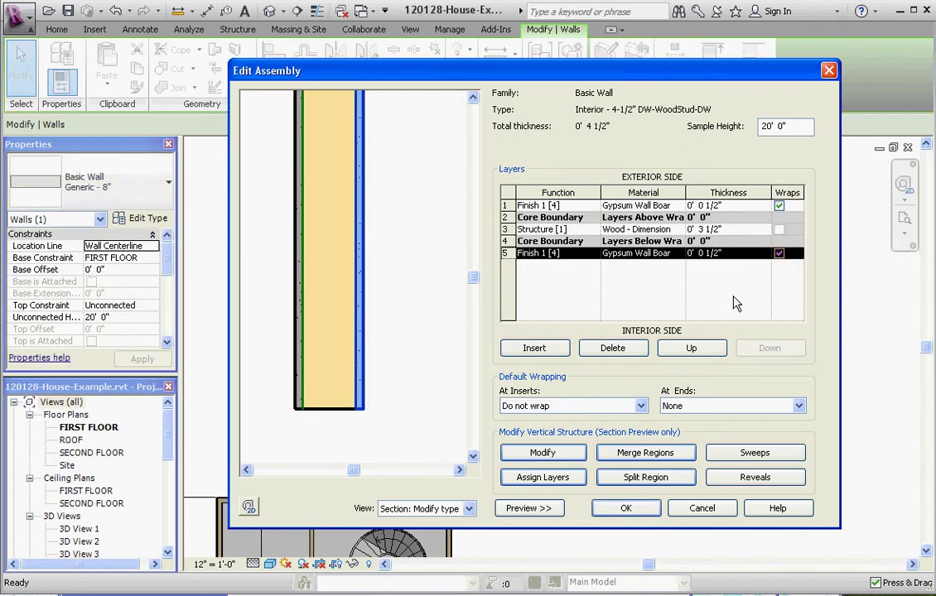
{"action": "left_click", "coordinate": [508, 229]}
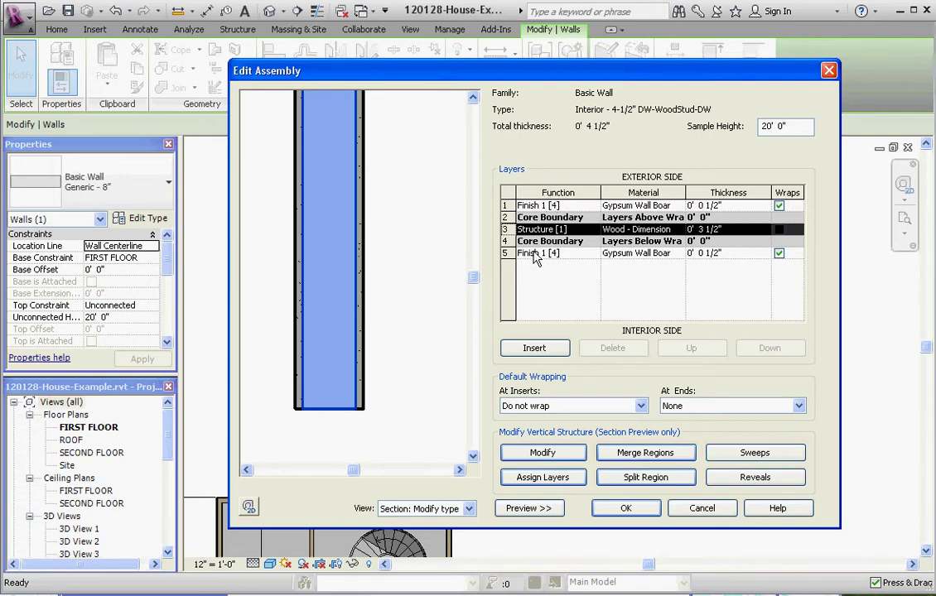
{"action": "scroll", "coordinate": [280, 377], "scroll_direction": "up", "scroll_amount": 4}
{"action": "scroll", "coordinate": [348, 420], "scroll_direction": "down", "scroll_amount": 2}
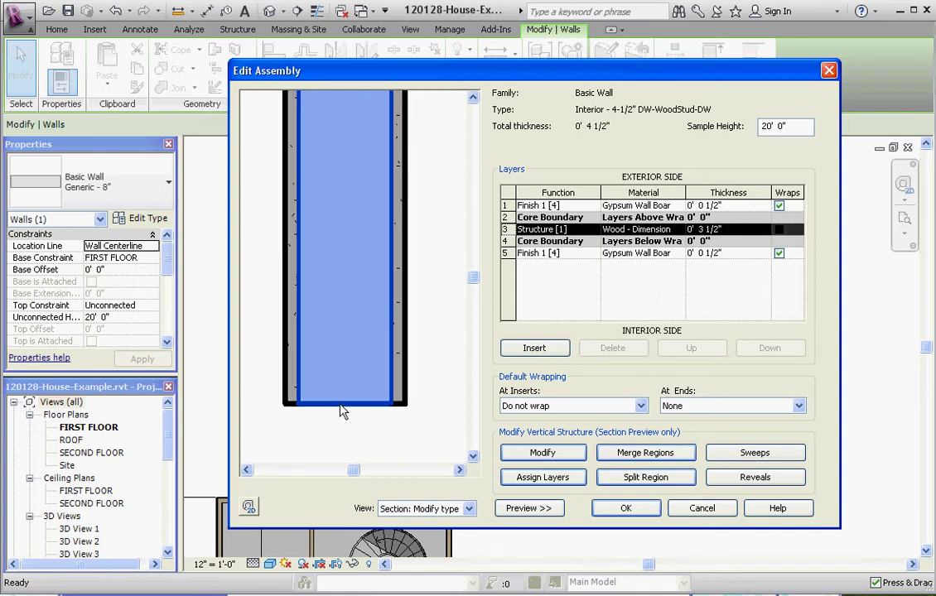
{"action": "left_click", "coordinate": [530, 509]}
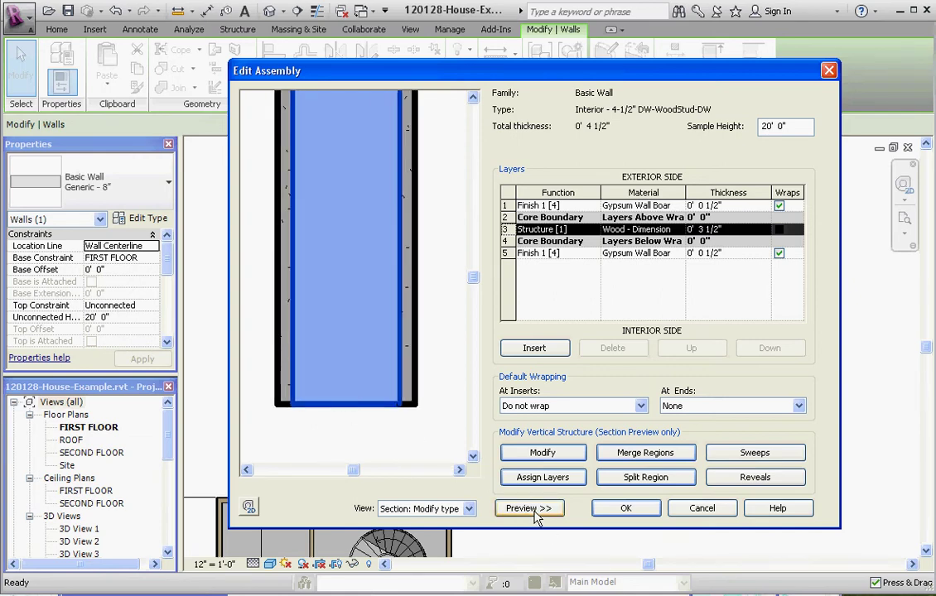
{"action": "left_click", "coordinate": [400, 509]}
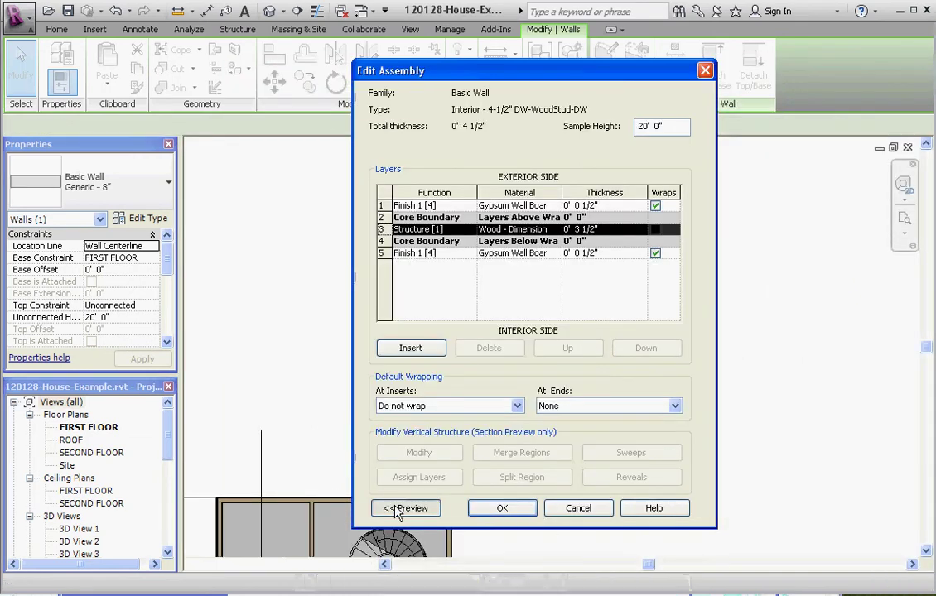
{"action": "left_click", "coordinate": [468, 510]}
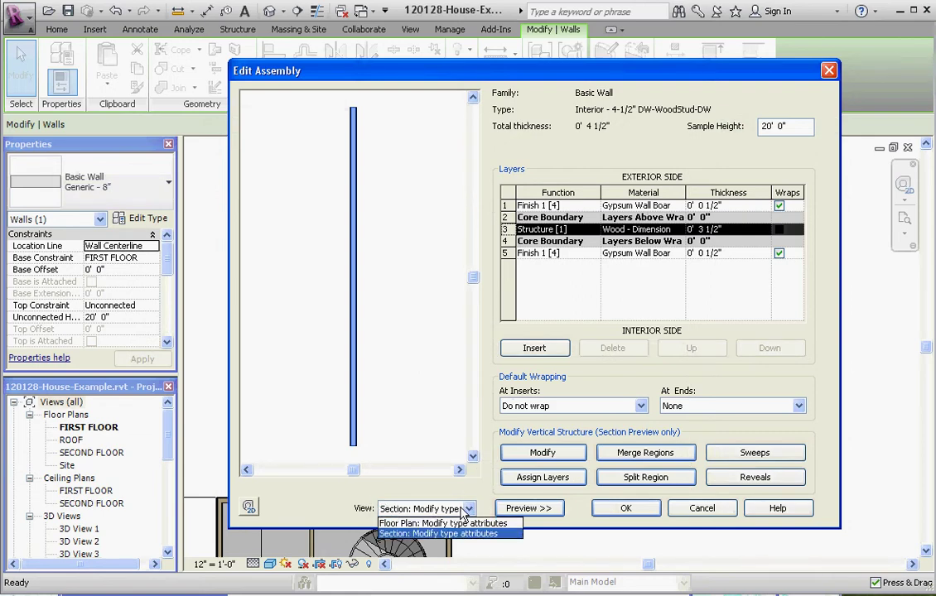
{"action": "left_click", "coordinate": [451, 534]}
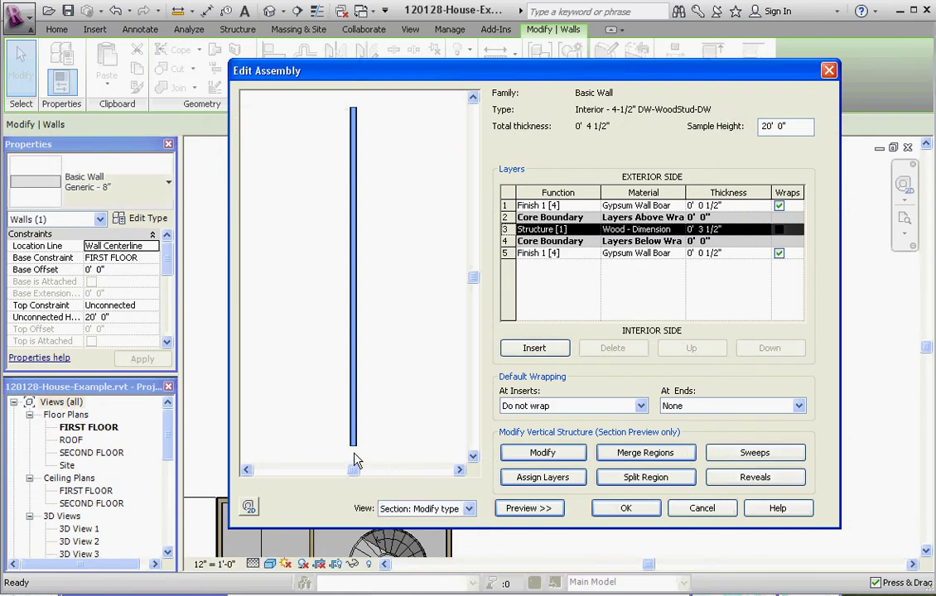
{"action": "scroll", "coordinate": [353, 461], "scroll_direction": "up", "scroll_amount": 5}
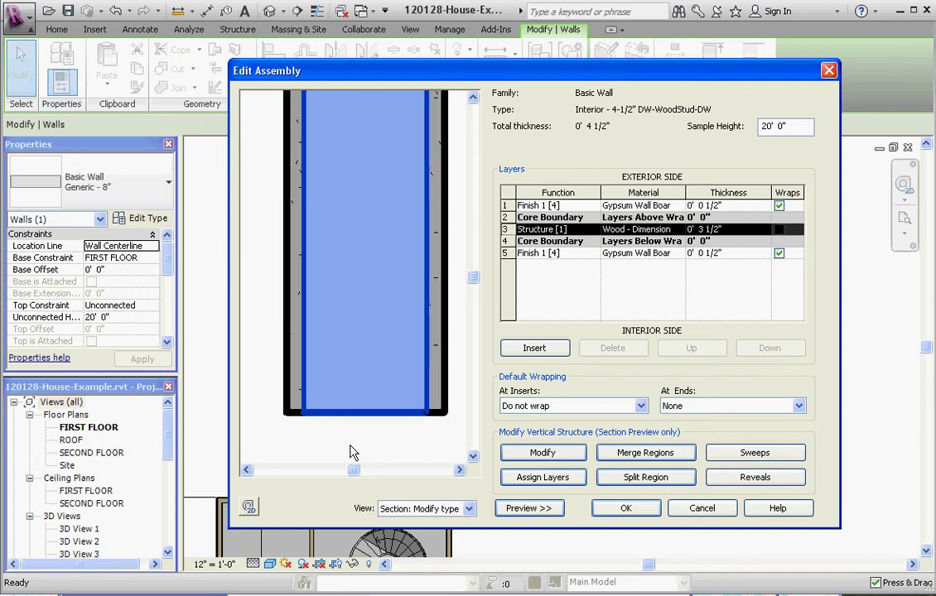
{"action": "scroll", "coordinate": [359, 427], "scroll_direction": "up", "scroll_amount": 1}
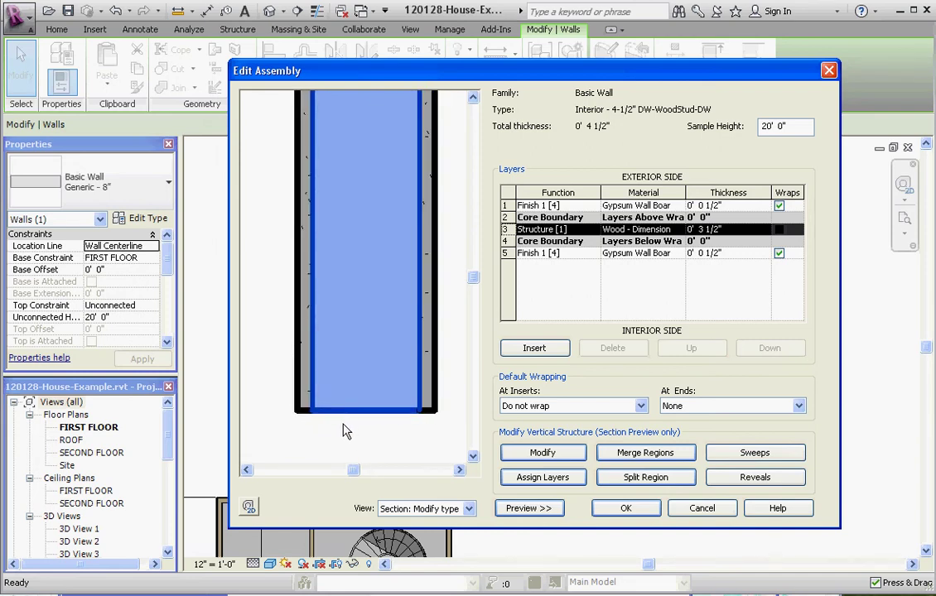
{"action": "scroll", "coordinate": [344, 430], "scroll_direction": "down", "scroll_amount": 1}
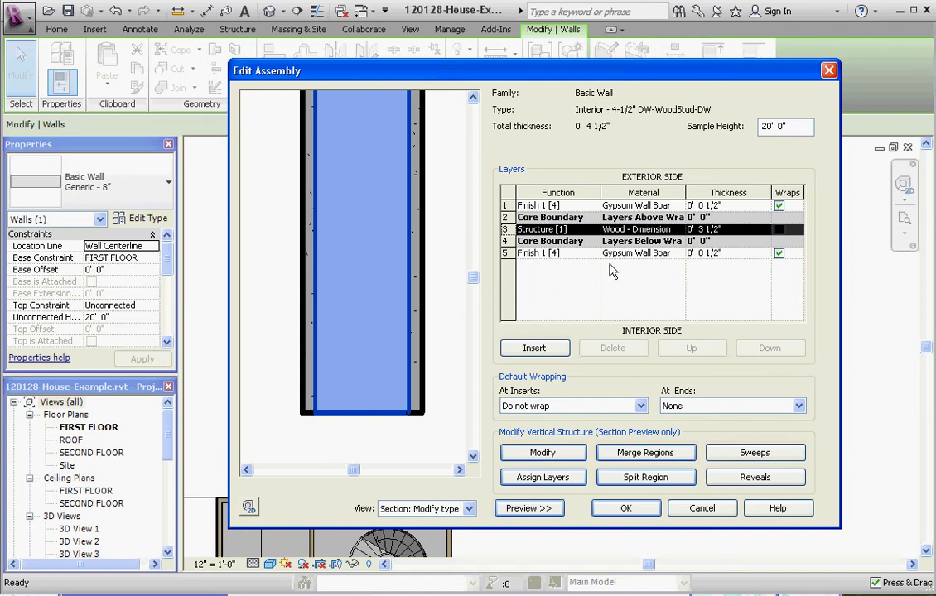
{"action": "left_click", "coordinate": [520, 252]}
{"action": "left_click", "coordinate": [506, 253]}
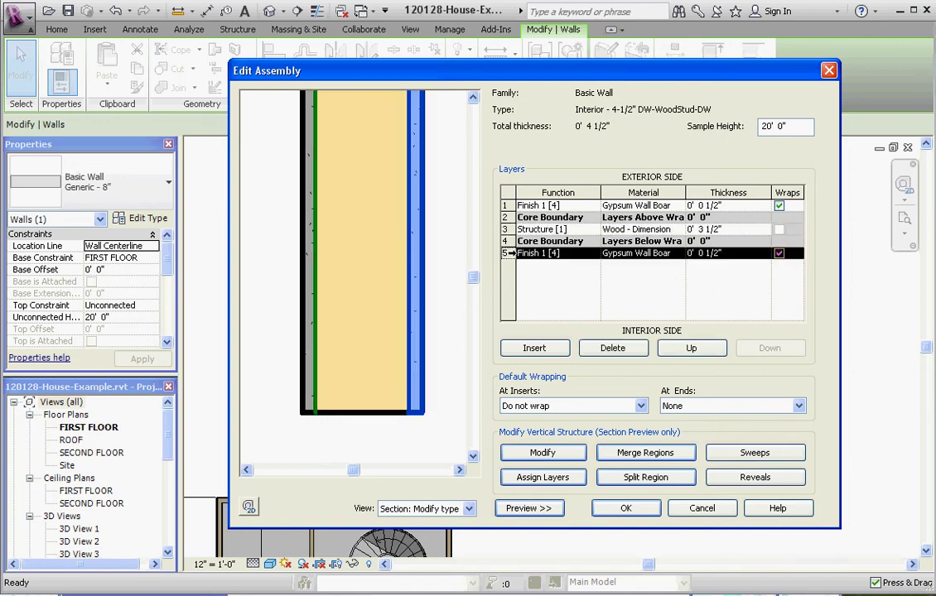
{"action": "left_click", "coordinate": [506, 206]}
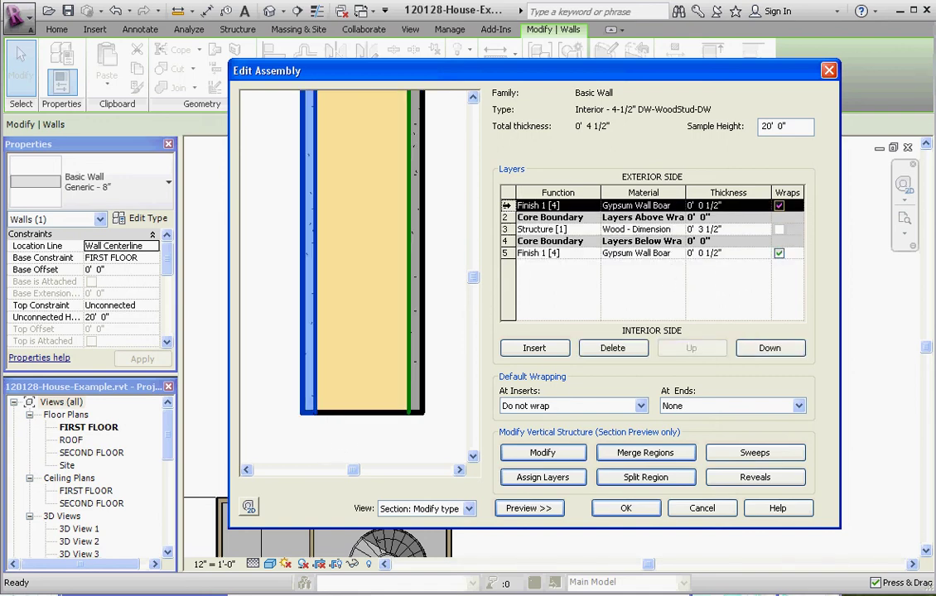
{"action": "left_click", "coordinate": [506, 253]}
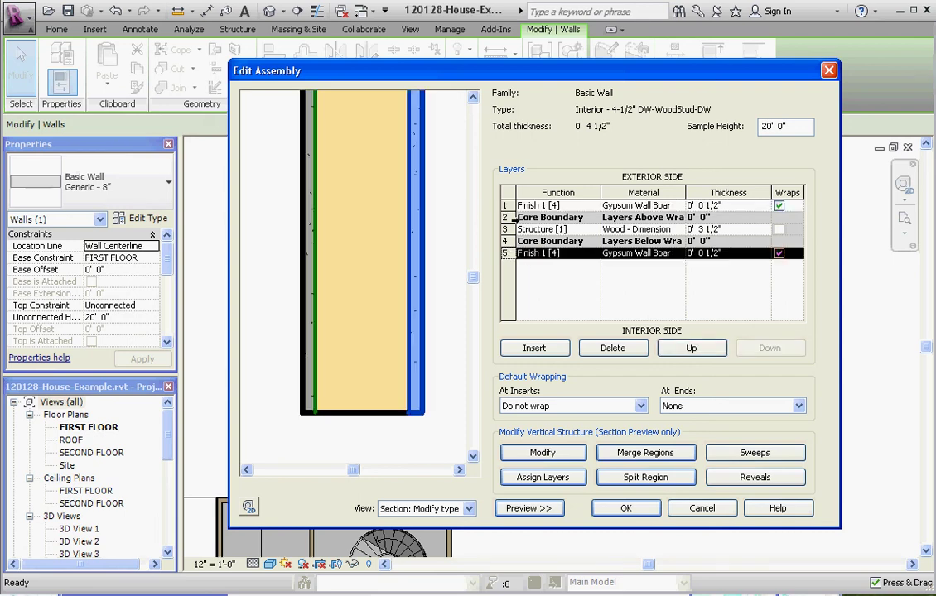